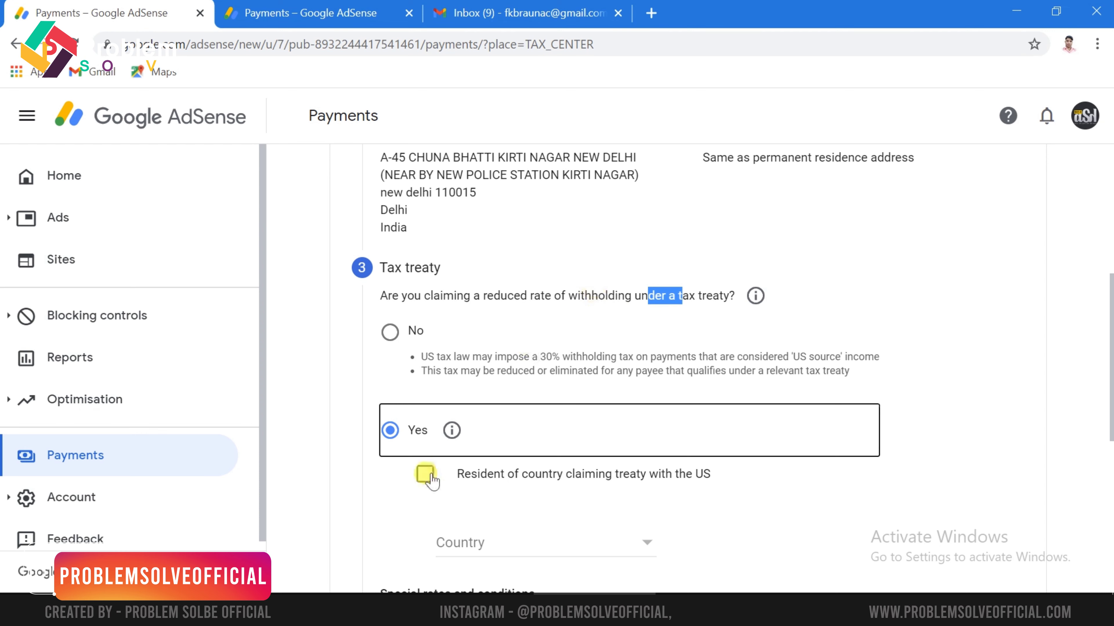
In the tax treaty section, declare residency of a country claiming a treaty with the US and choose India as the country.
scroll(427, 480, down, 2)
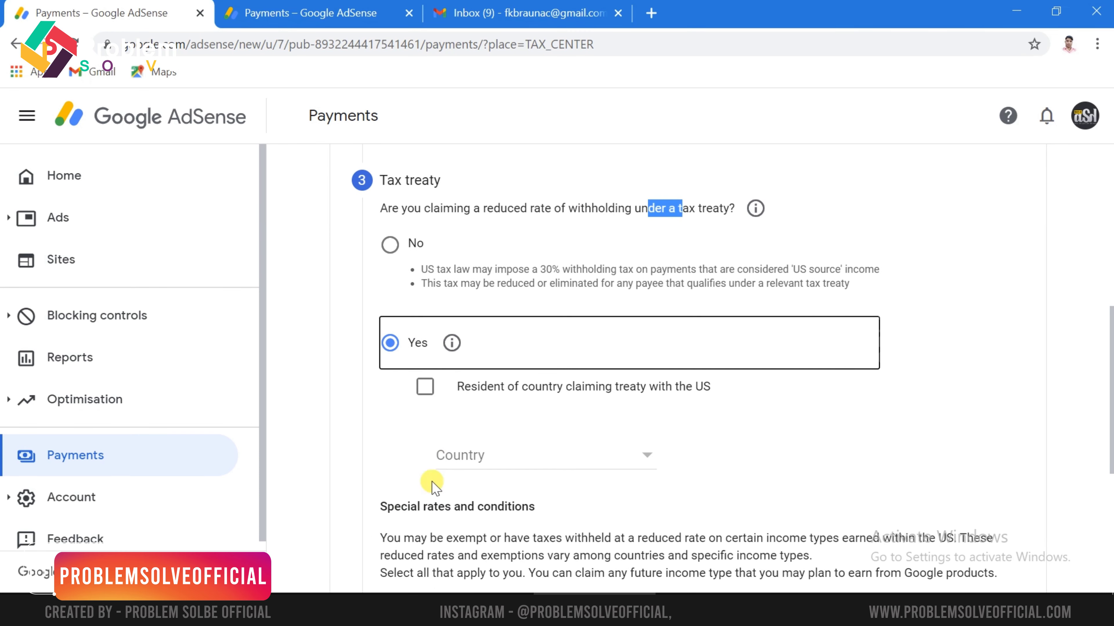
click(428, 394)
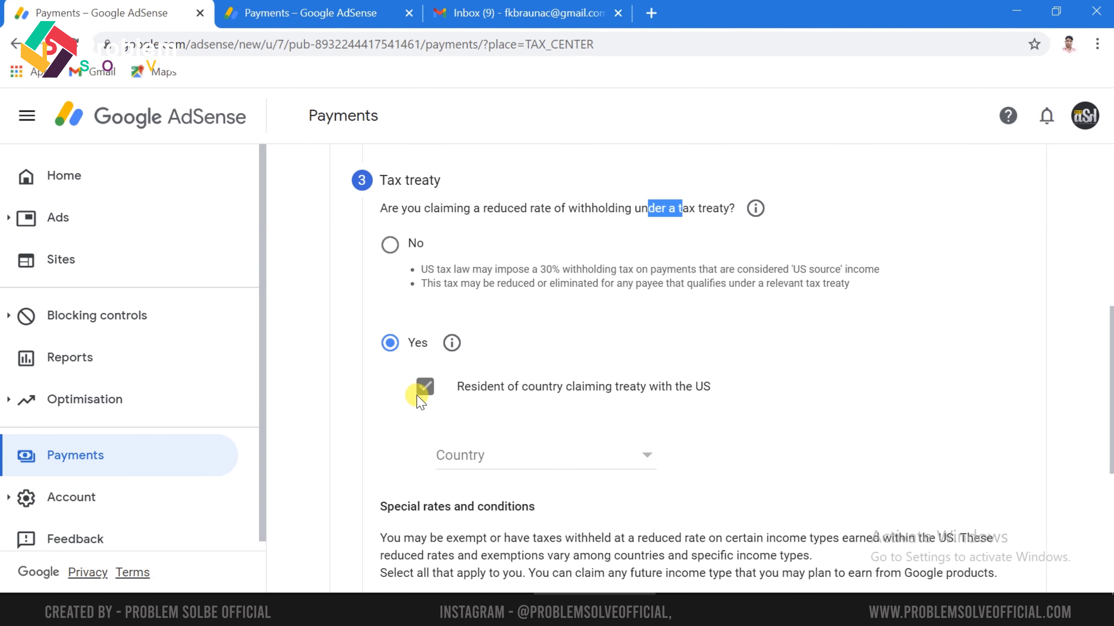
click(526, 461)
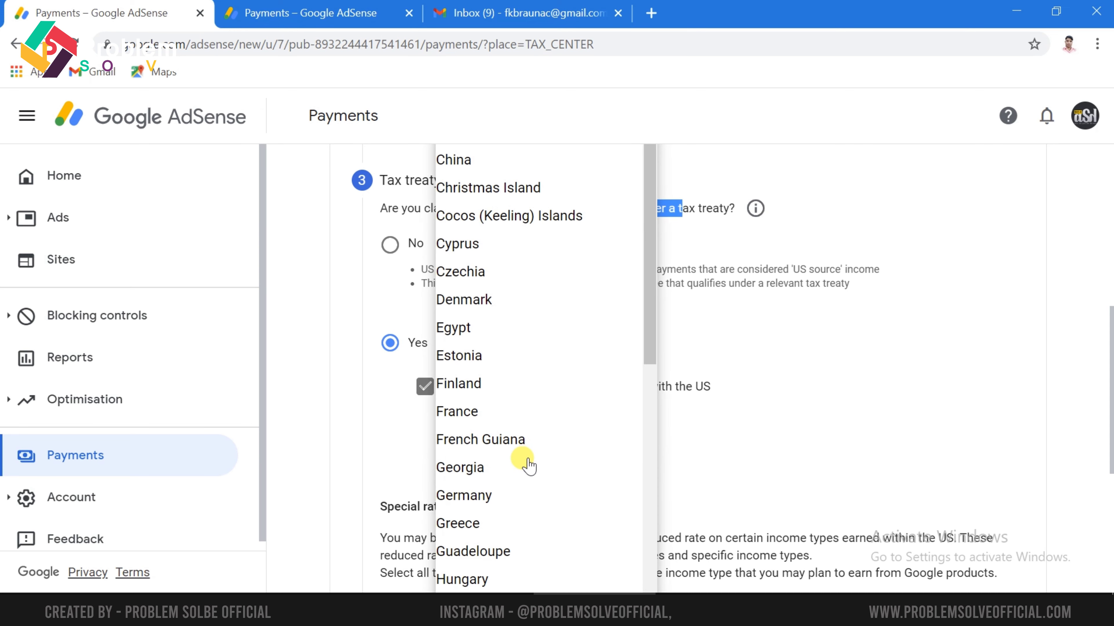
scroll(496, 438, down, 5)
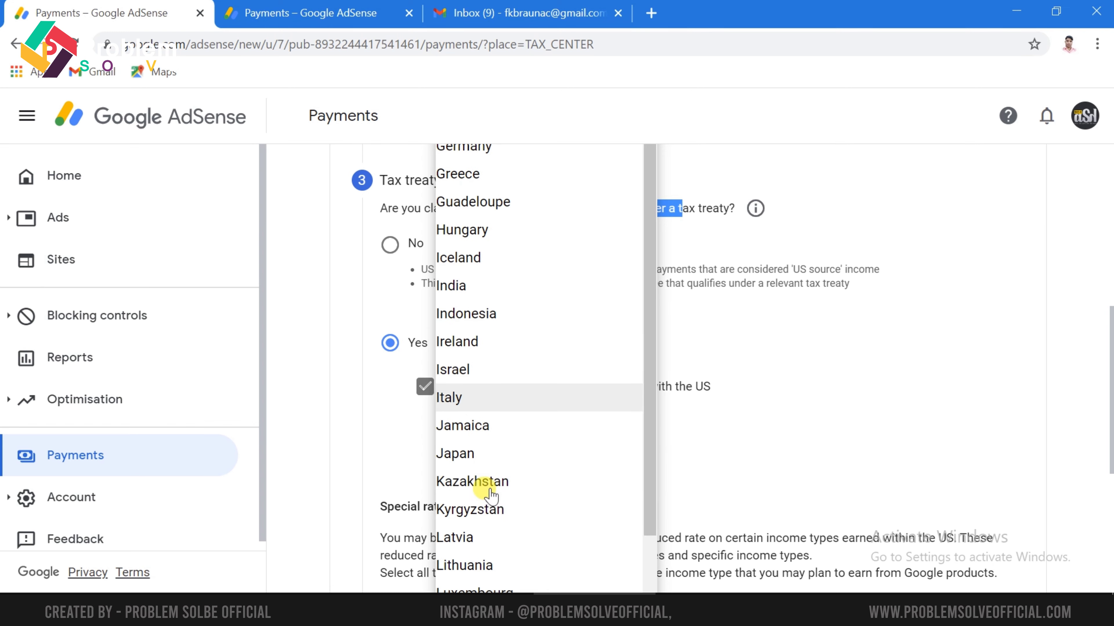
click(480, 288)
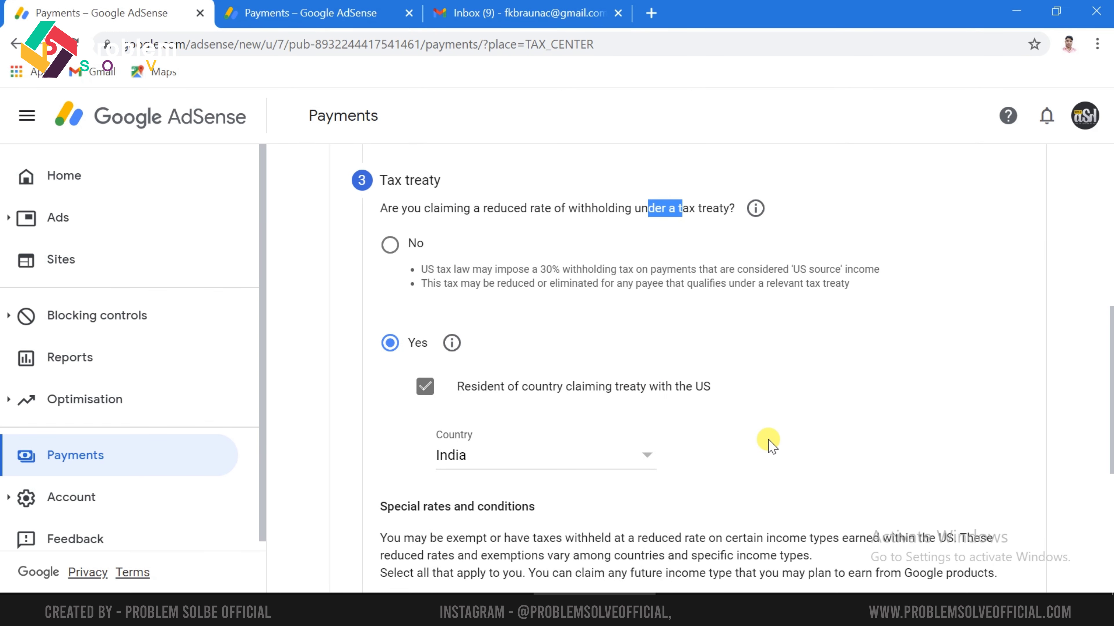
Claim the Services (AdSense) treaty rate with Article 7 and paragraph 1, 30% (default rate), and confirm the reason for meeting the treaty terms.
scroll(774, 442, down, 2)
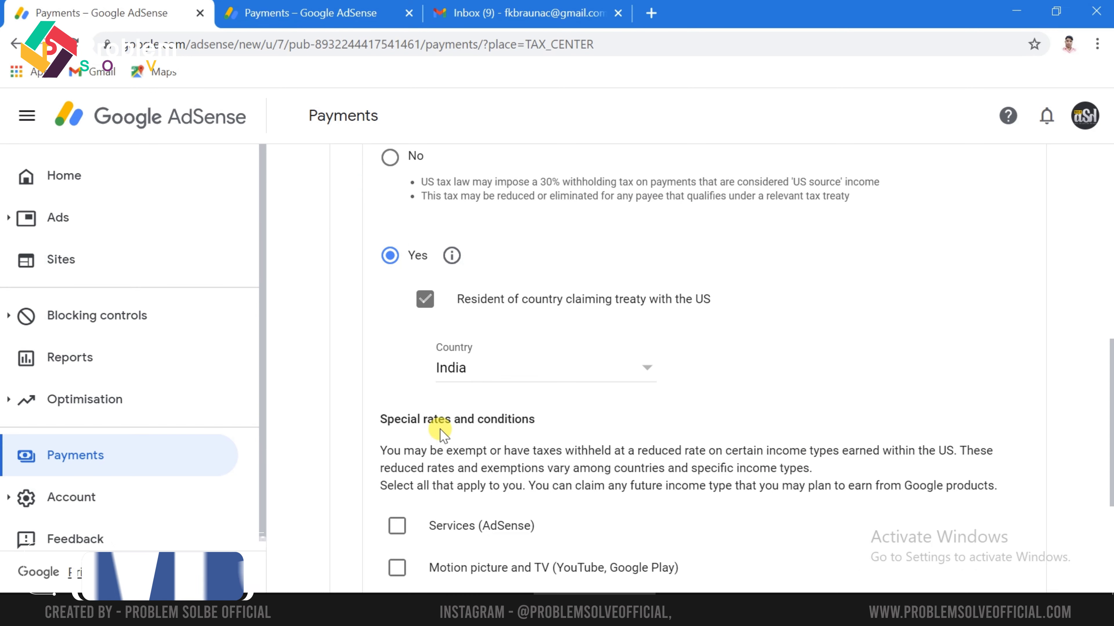
scroll(444, 435, down, 2)
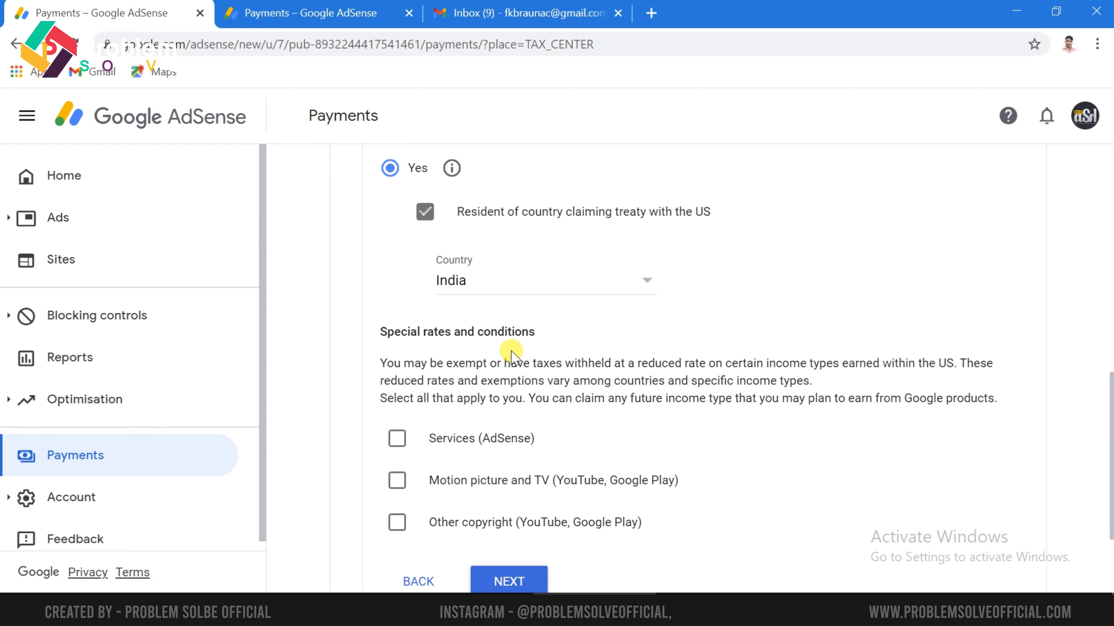
scroll(497, 411, down, 2)
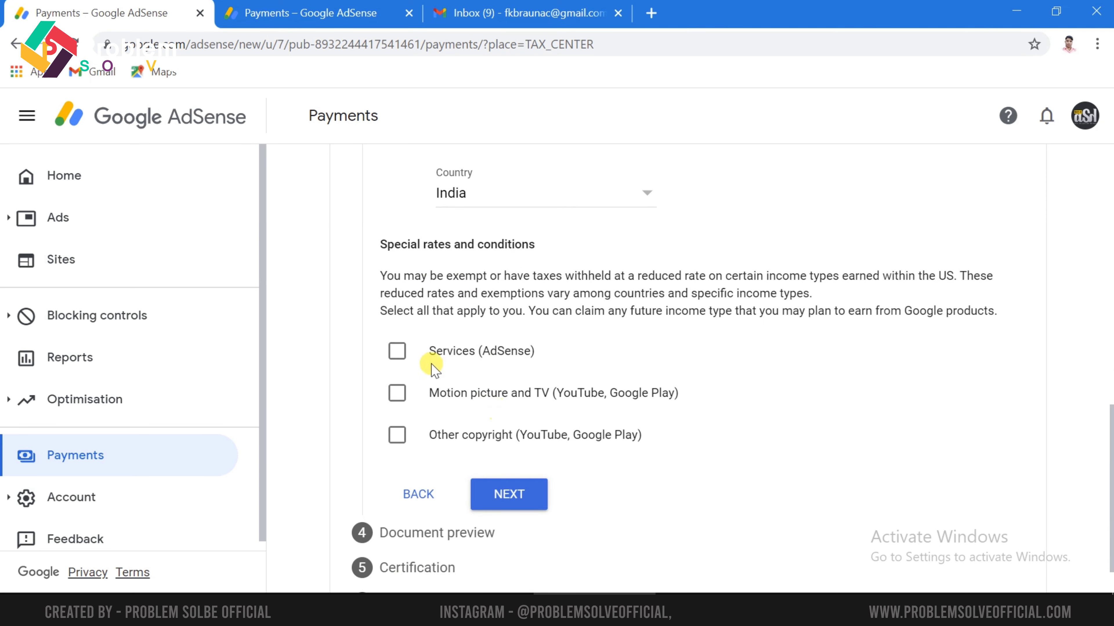
click(397, 353)
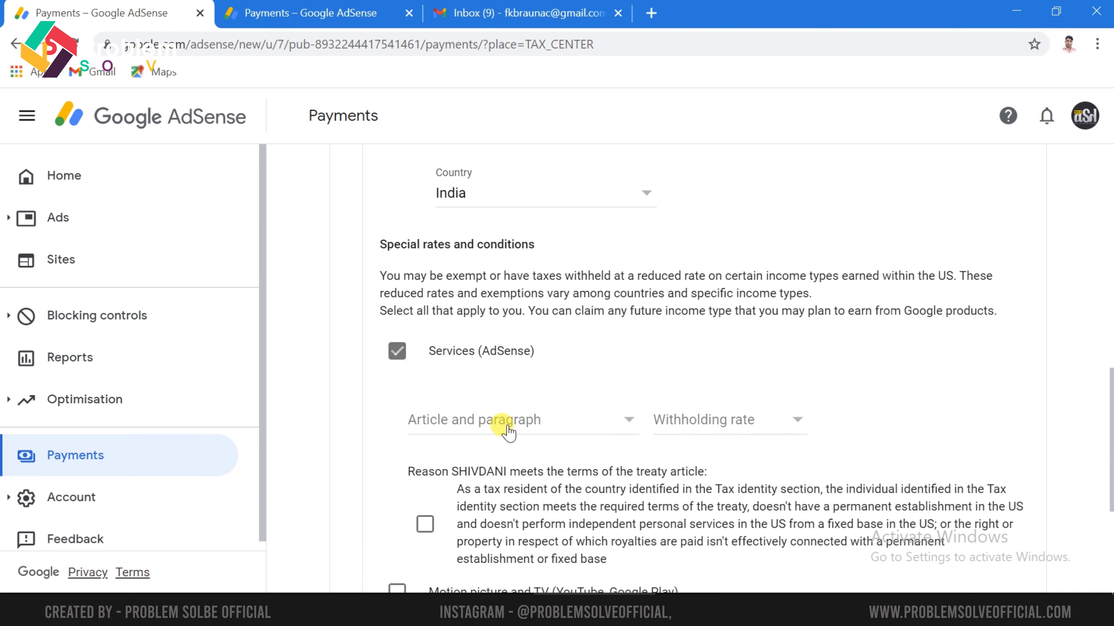
click(558, 428)
click(521, 449)
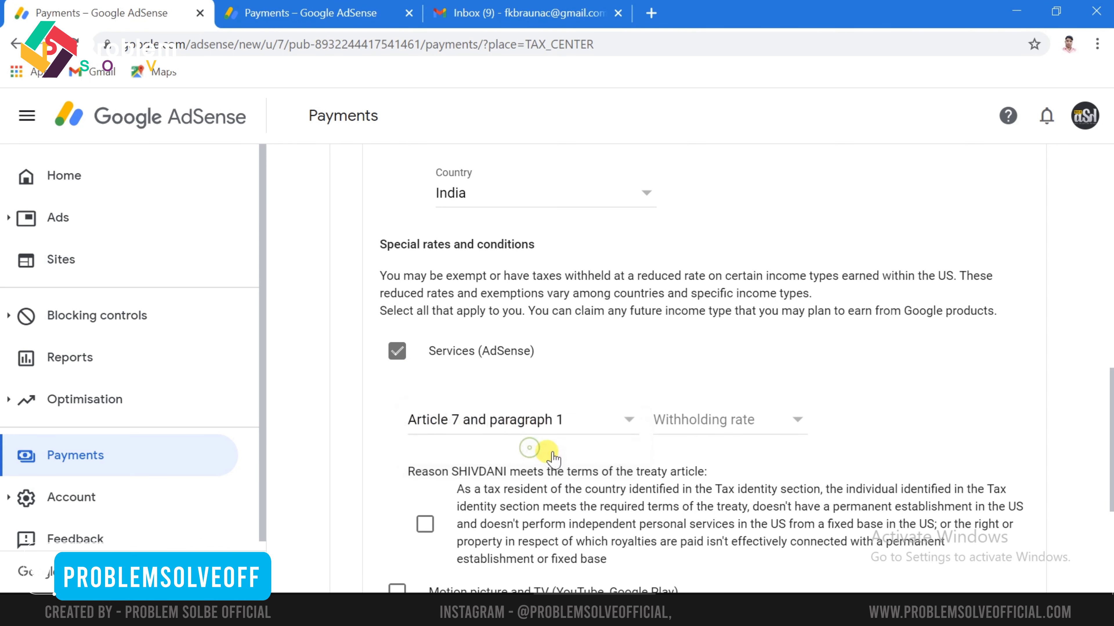
click(724, 429)
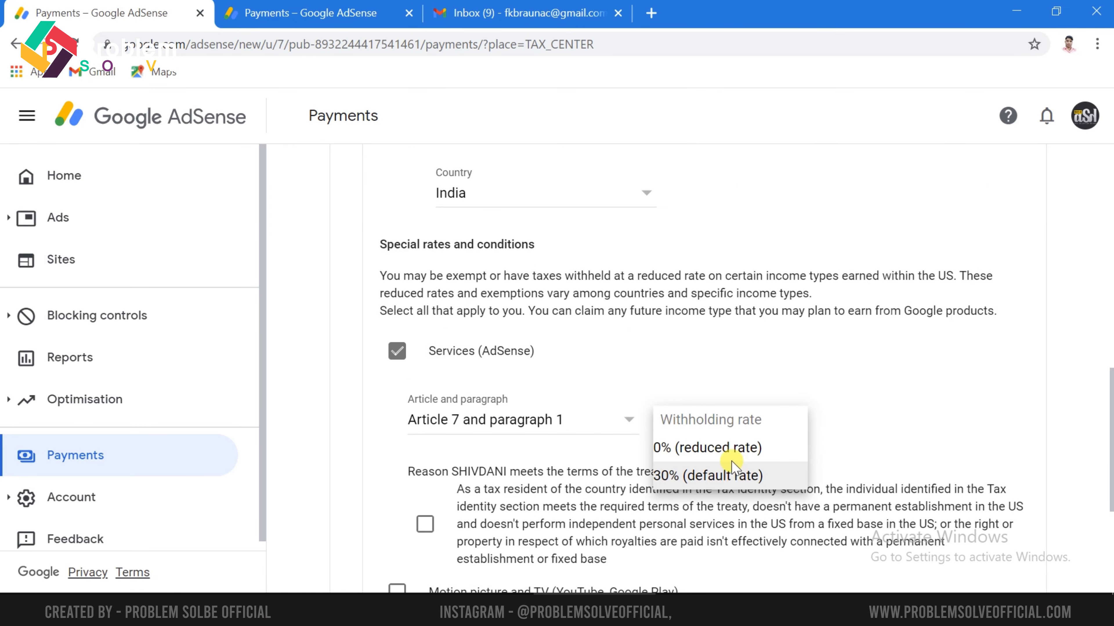
click(717, 475)
click(713, 415)
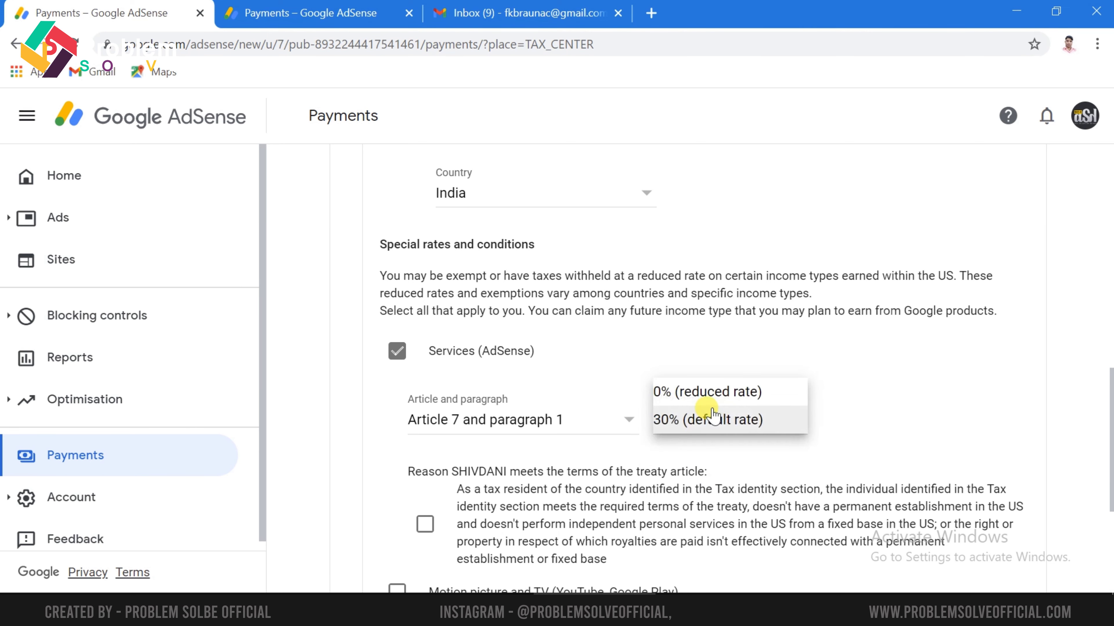
click(703, 422)
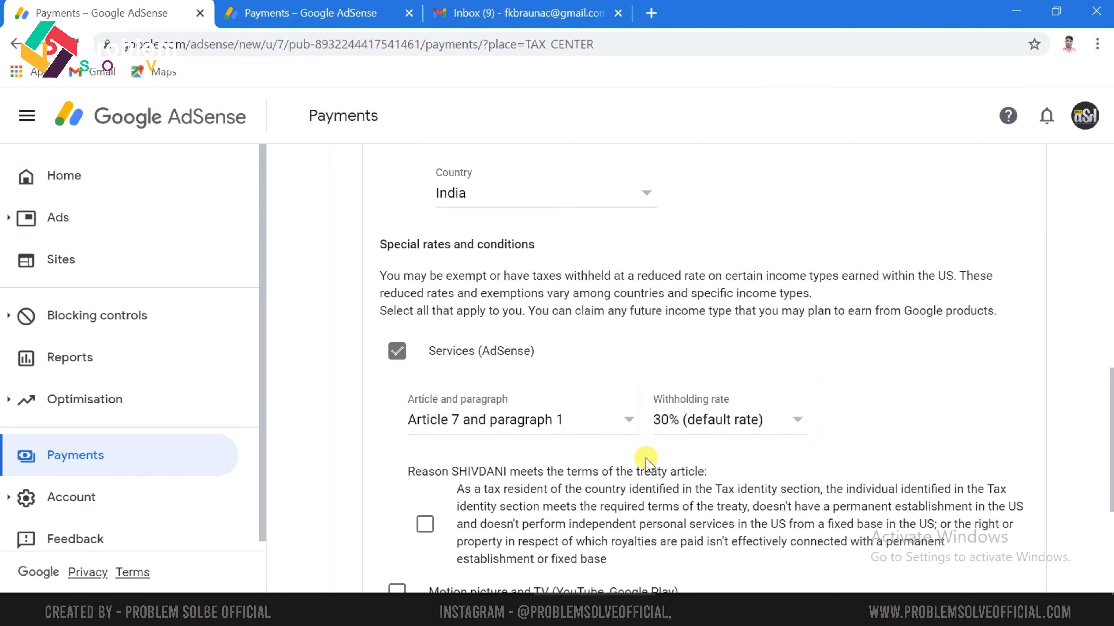
scroll(644, 461, down, 2)
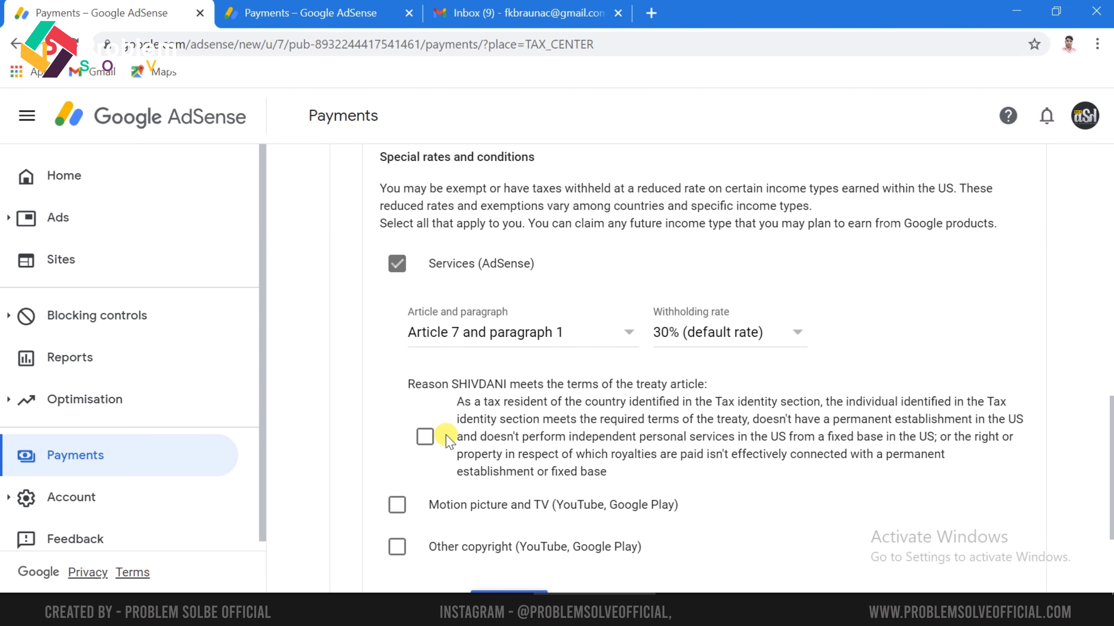
click(425, 437)
Claim the Motion picture and TV rate with Article 12 and paragraph 2A II, 15% (reduced rate), and confirm the reason for meeting the treaty terms.
scroll(447, 452, down, 2)
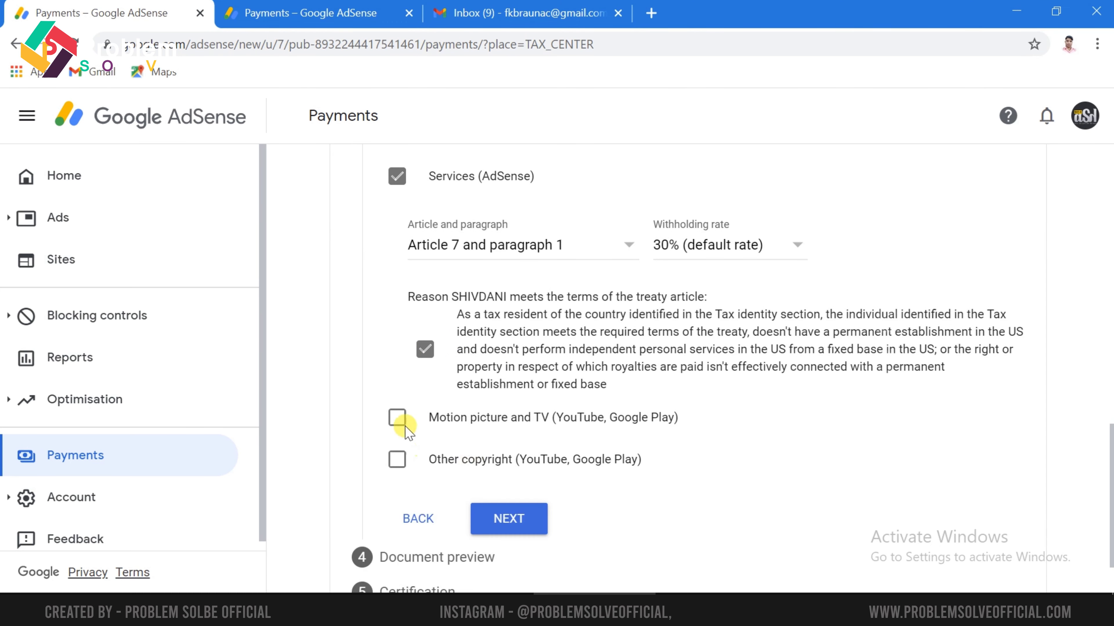
click(398, 418)
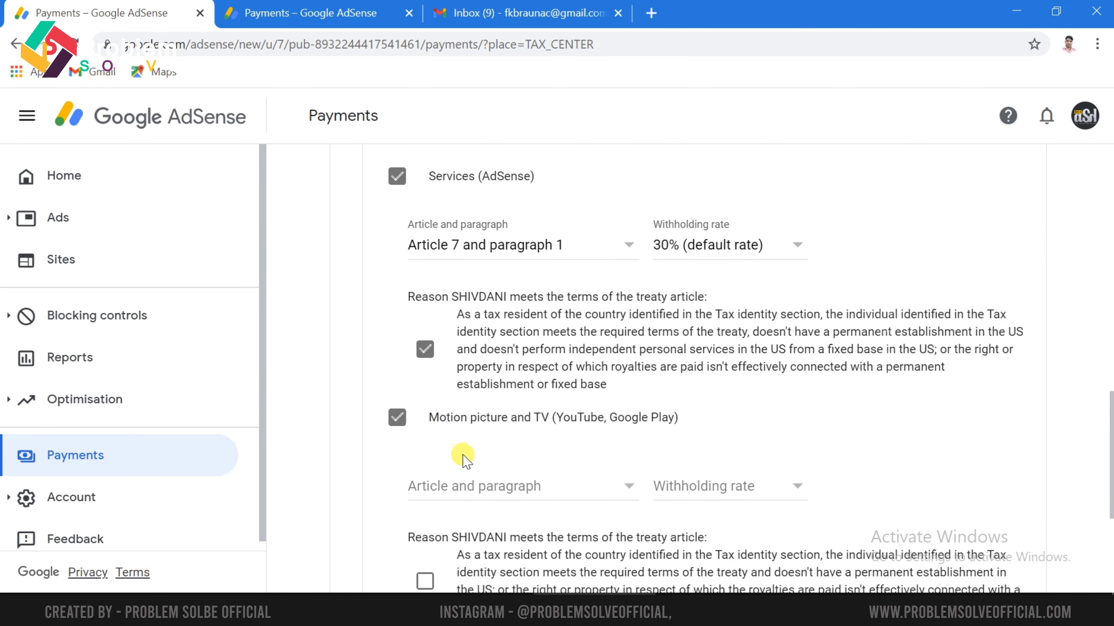
click(505, 483)
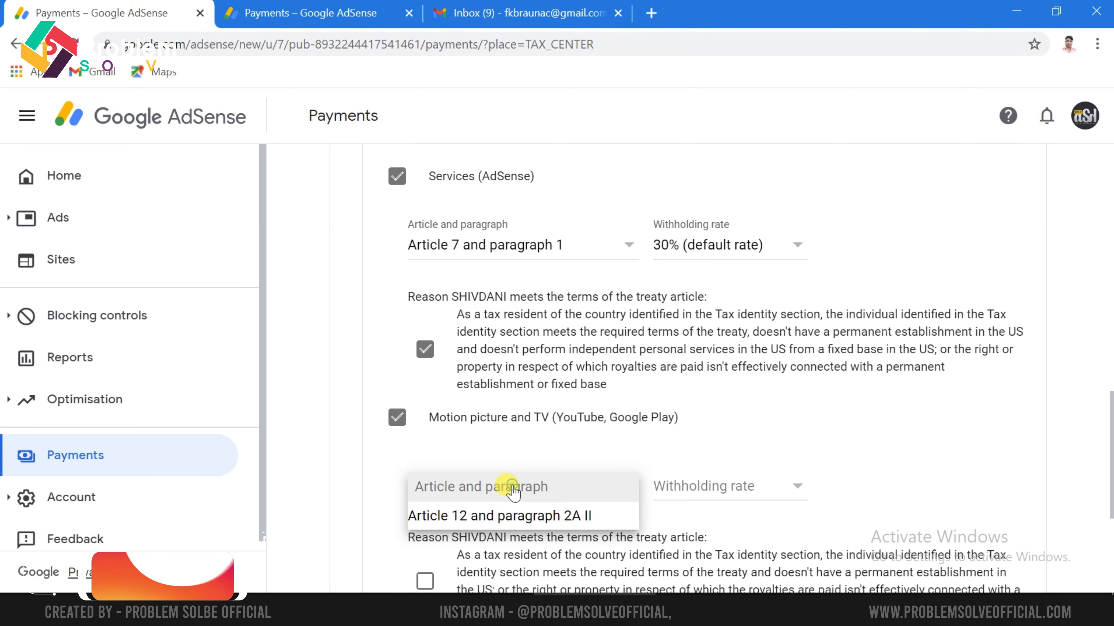
click(513, 517)
click(711, 485)
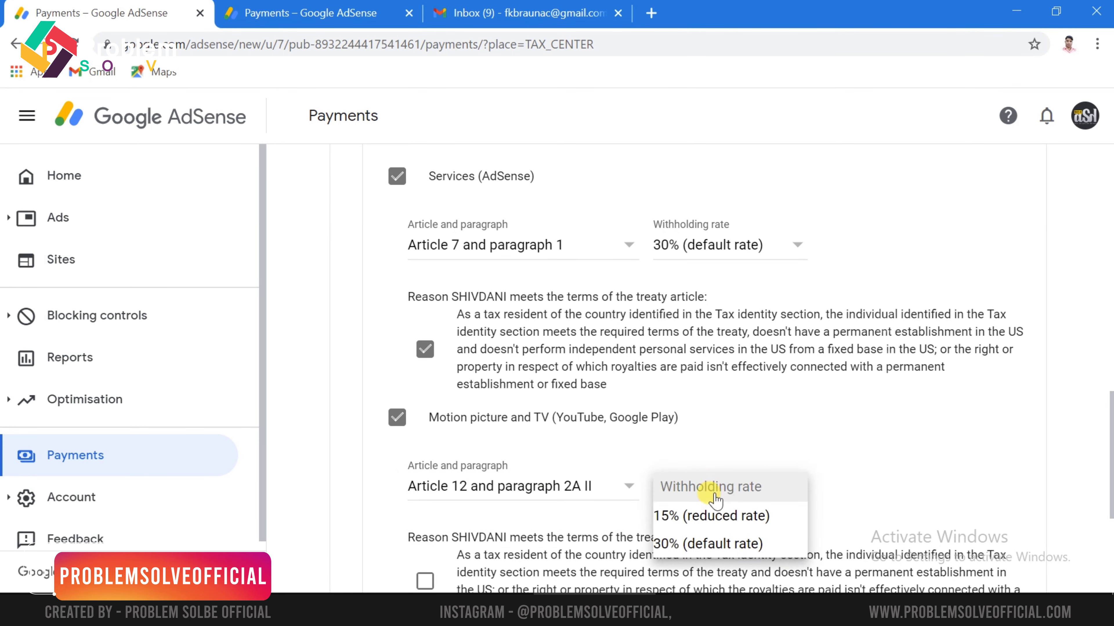
click(708, 518)
scroll(543, 483, down, 2)
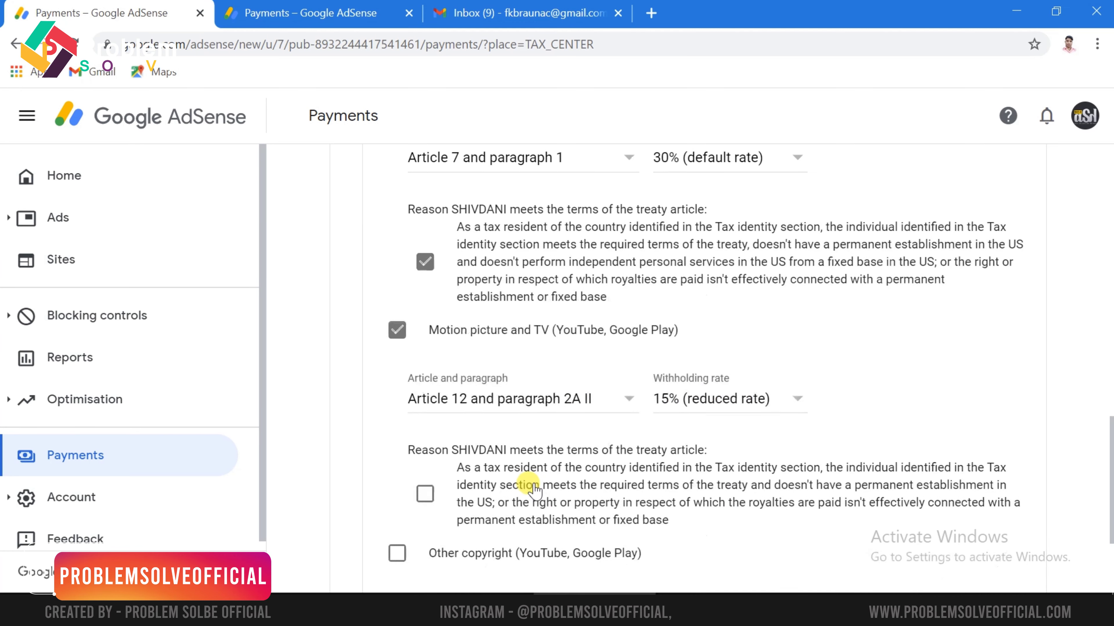
click(425, 494)
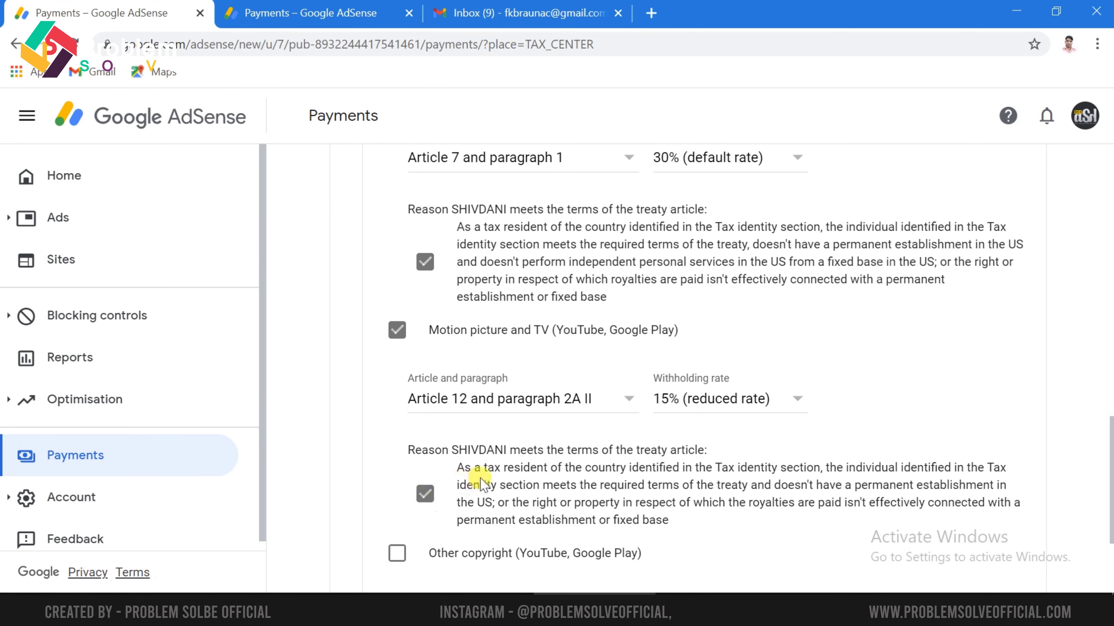
Claim the Other copyright rate with Article 12 and paragraph 2A II, 15% (reduced rate), and confirm the reason for meeting the treaty terms.
scroll(483, 477, down, 4)
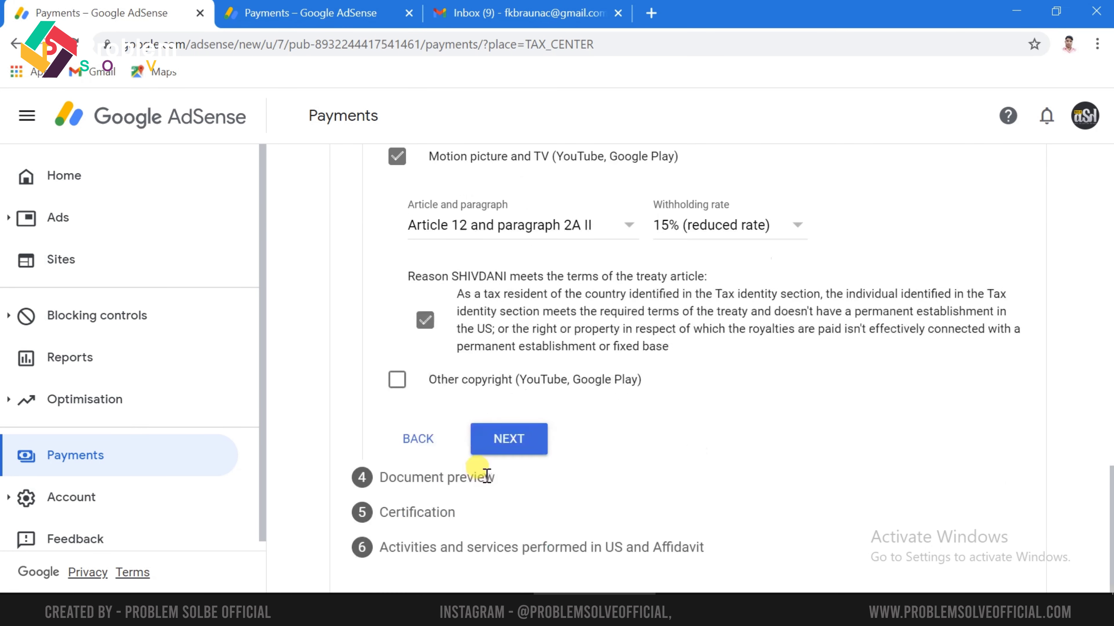
click(397, 380)
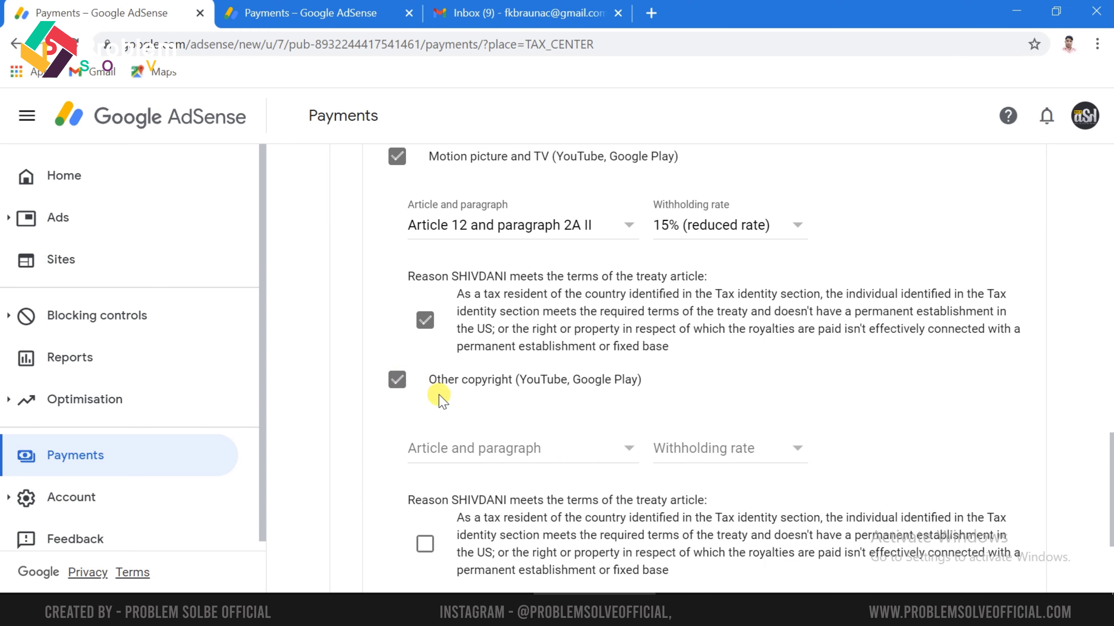
click(509, 448)
click(521, 478)
click(693, 452)
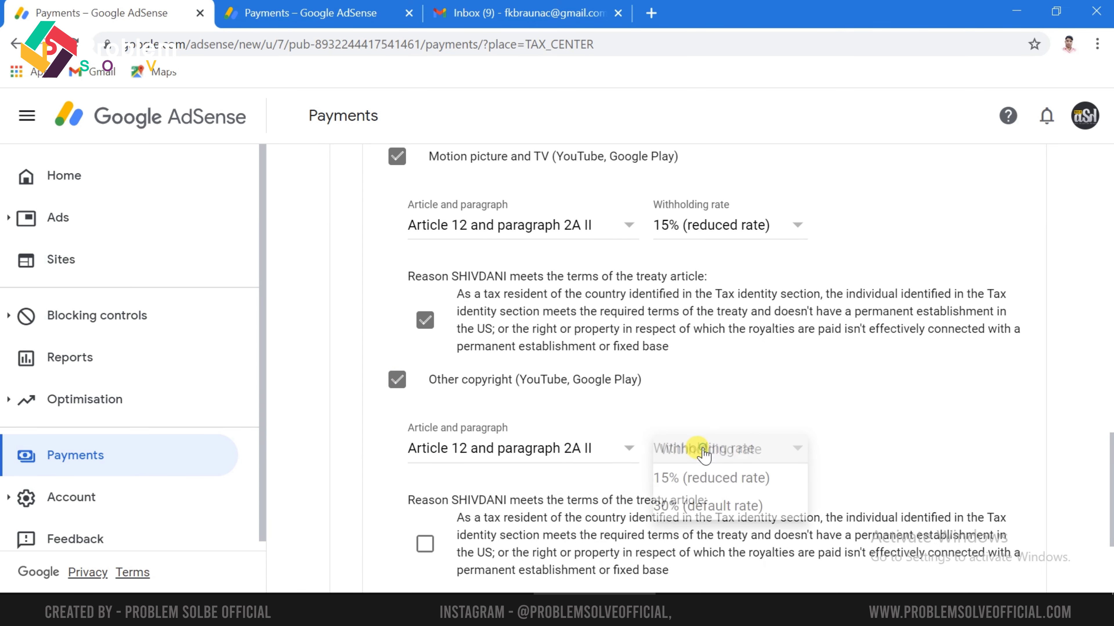
click(704, 480)
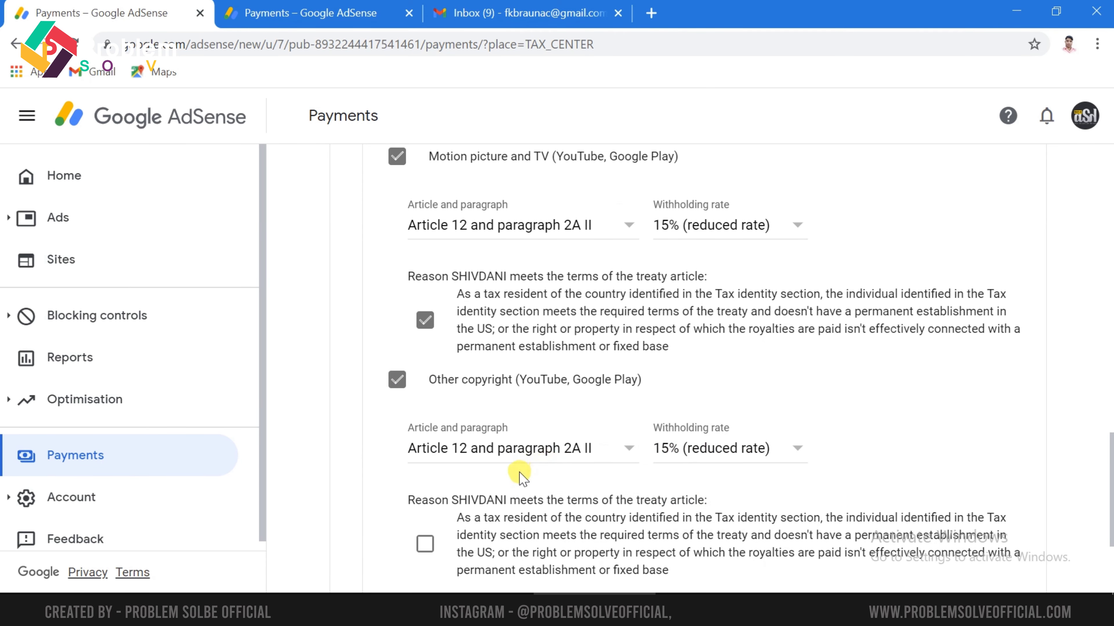
scroll(514, 473, down, 2)
click(424, 458)
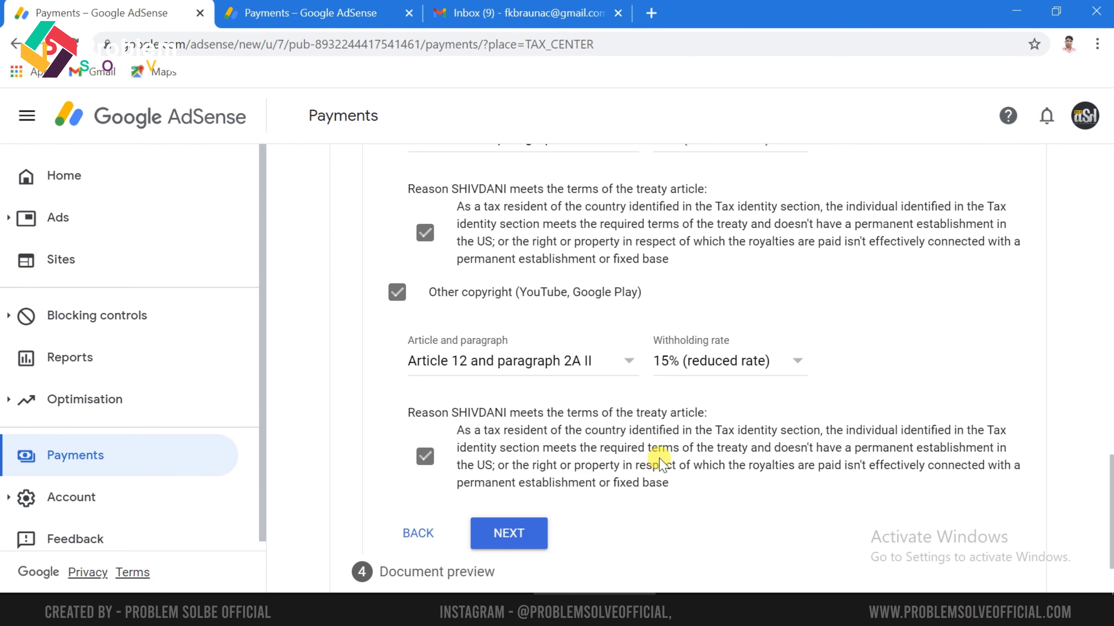
Change the withholding rate for Services (AdSense) to 0% (reduced rate).
scroll(658, 458, up, 4)
scroll(675, 469, up, 2)
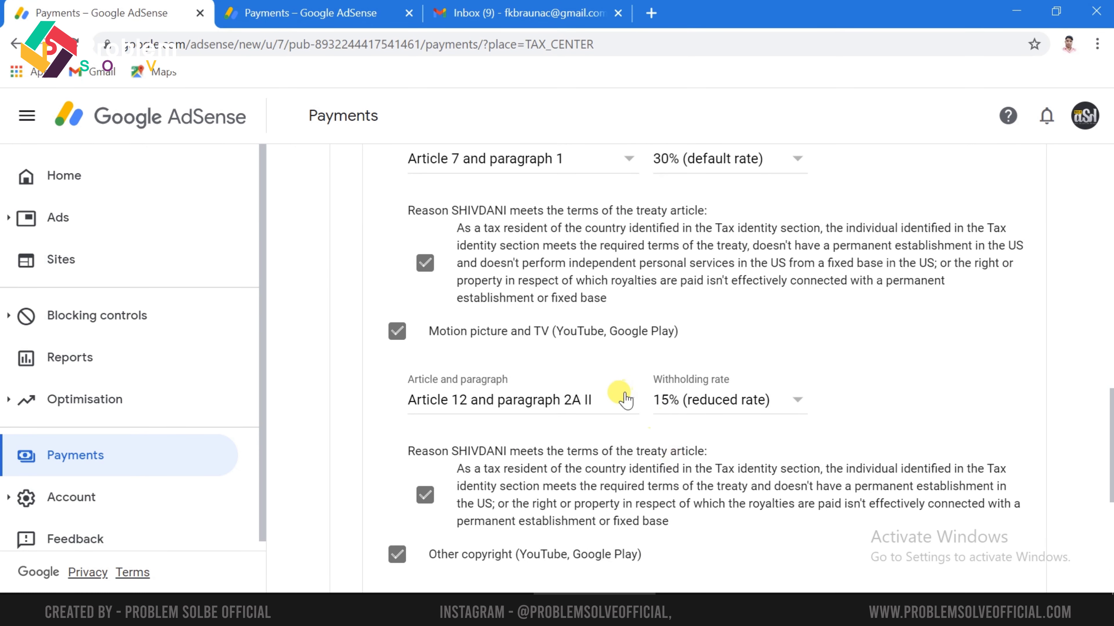
scroll(621, 391, up, 4)
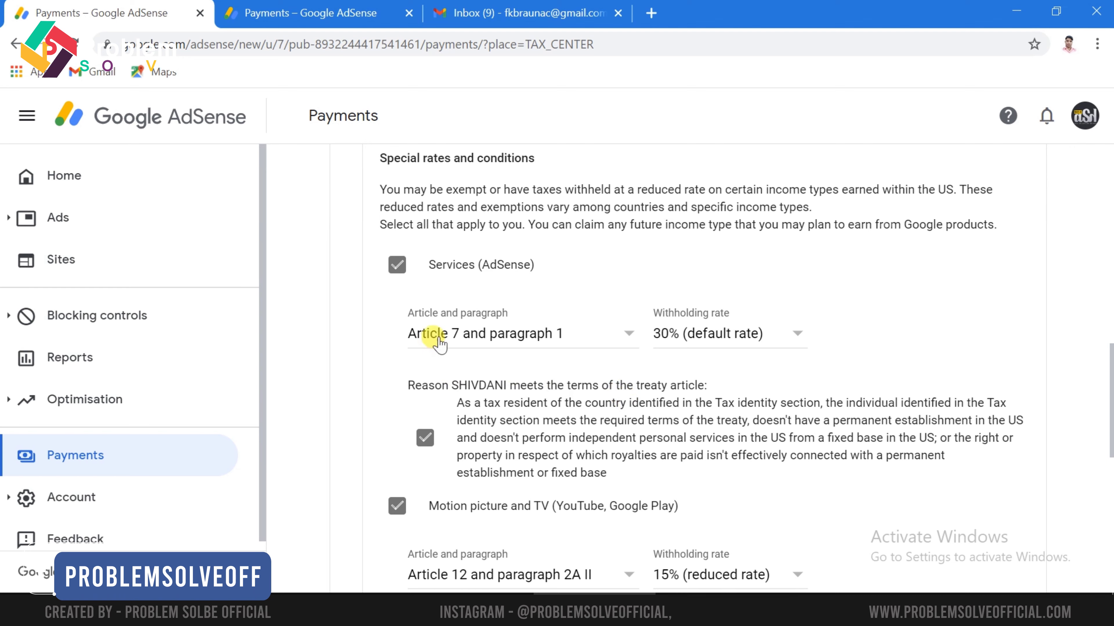
scroll(441, 291, up, 2)
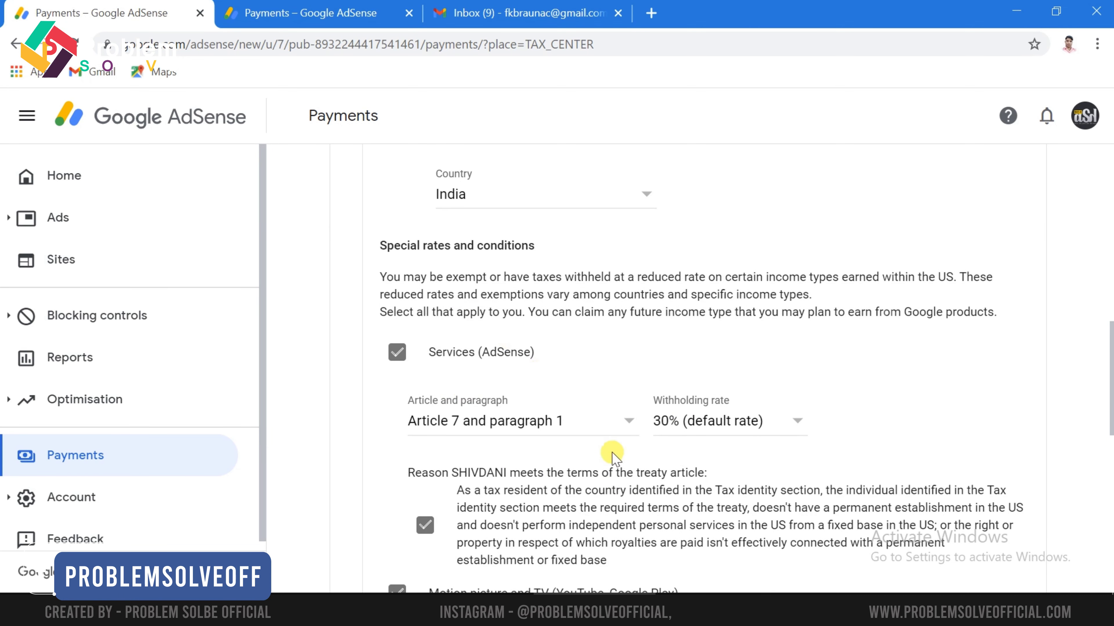
click(717, 433)
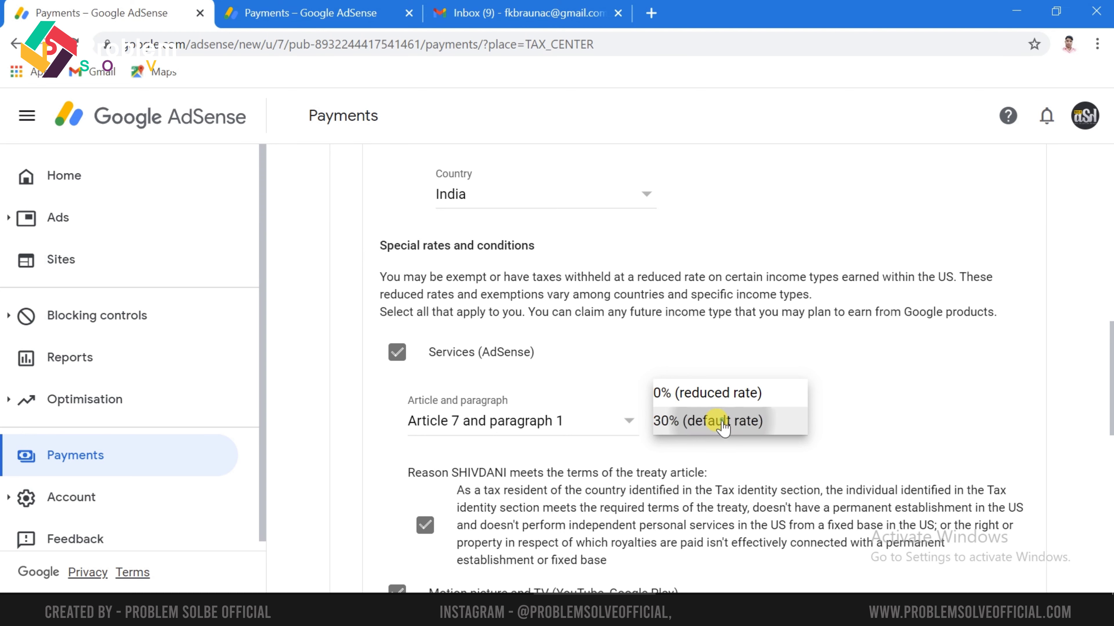
click(708, 425)
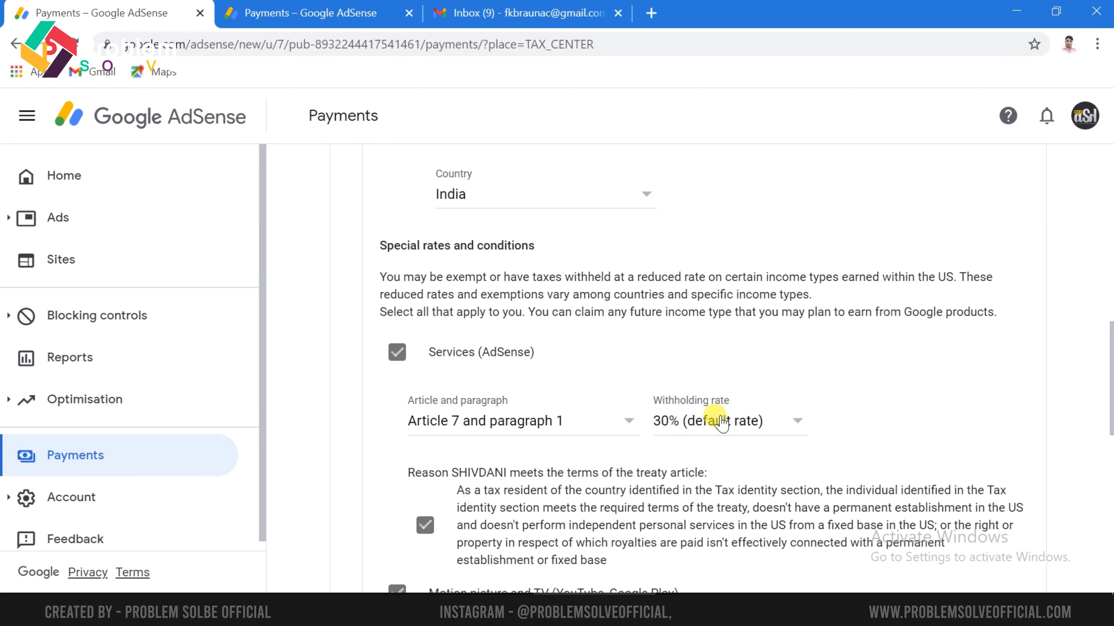
click(687, 422)
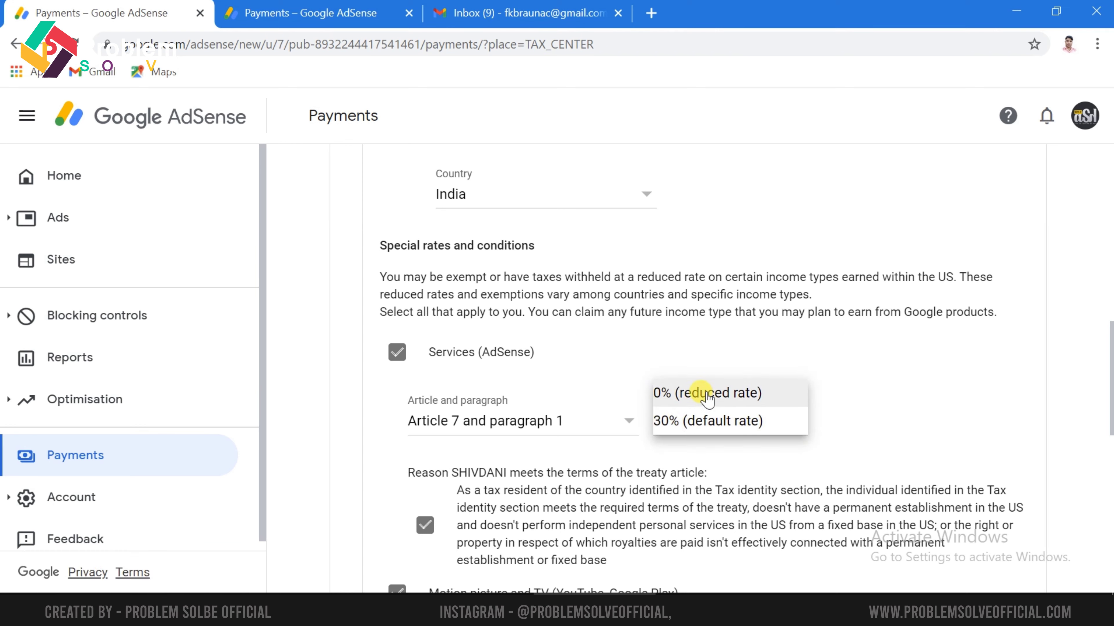
click(876, 372)
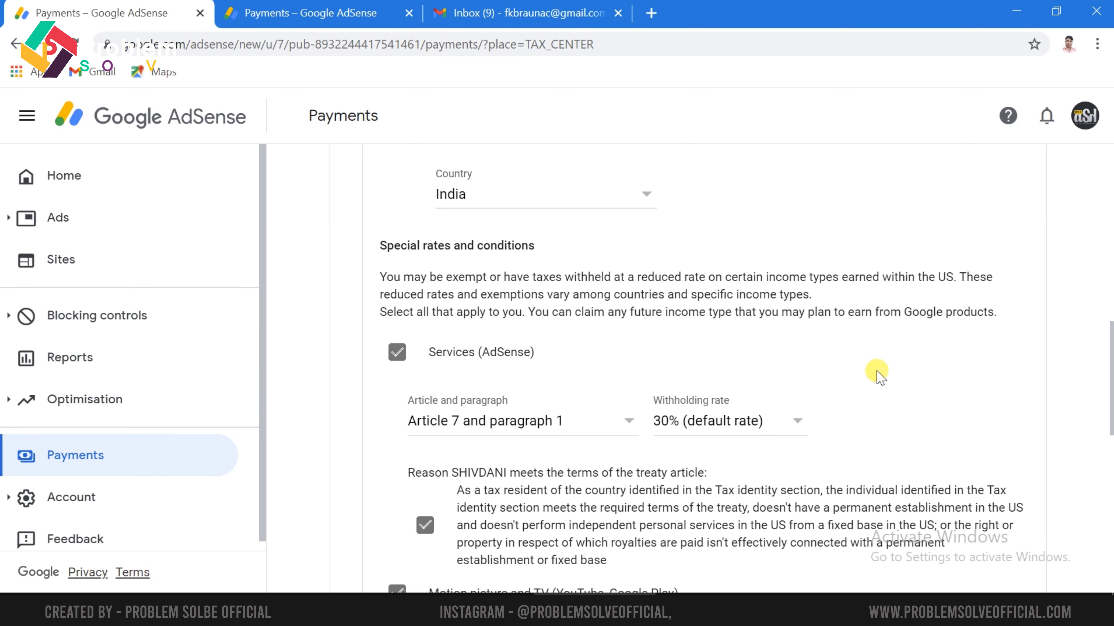
click(690, 422)
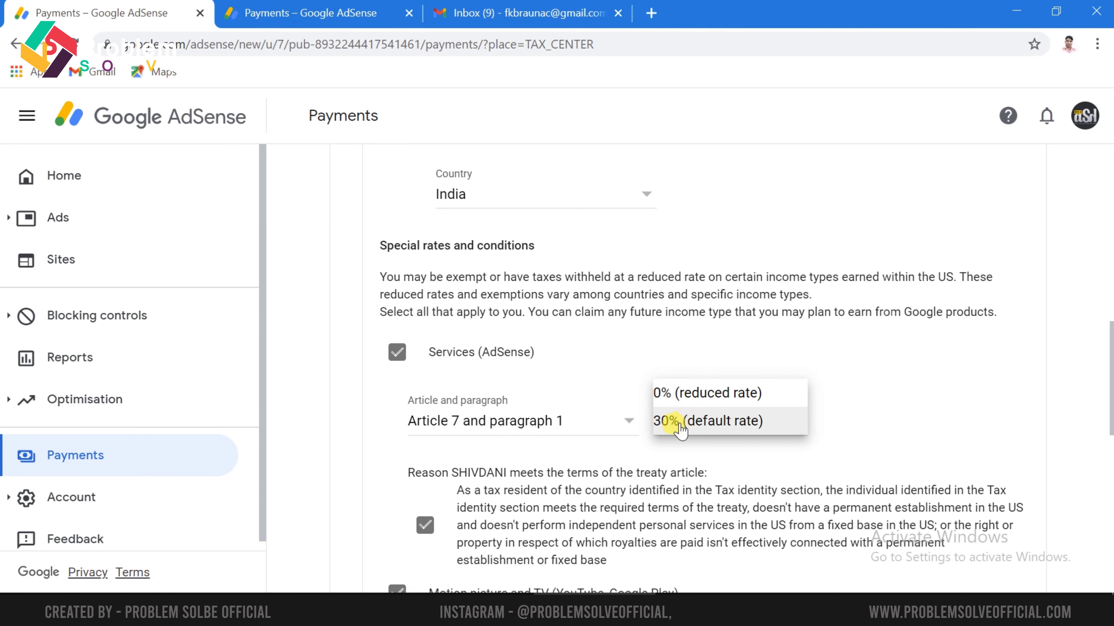
click(703, 397)
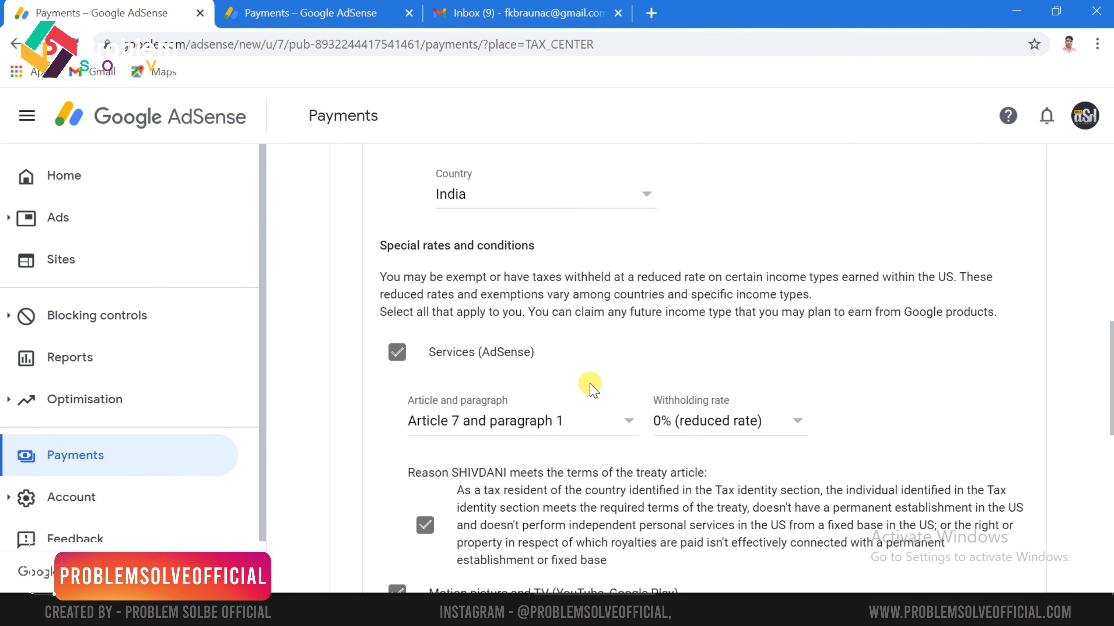
scroll(673, 421, down, 4)
scroll(679, 419, down, 6)
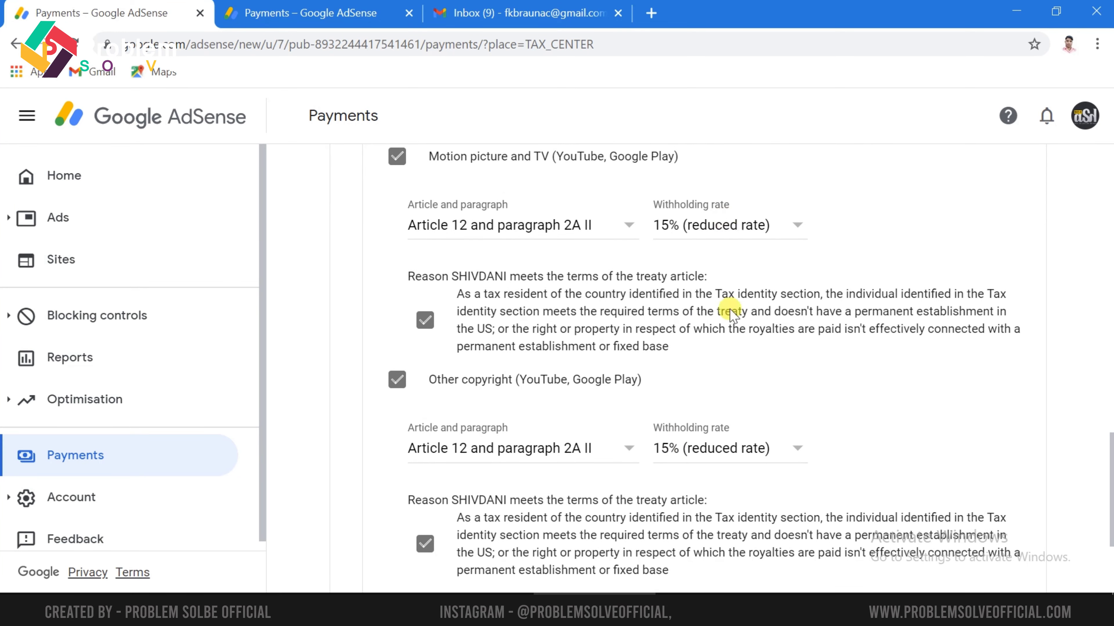
Complete the tax treaty section and confirm that the generated tax documents have been reviewed and are true, correct and complete.
scroll(732, 440, up, 6)
scroll(719, 377, down, 10)
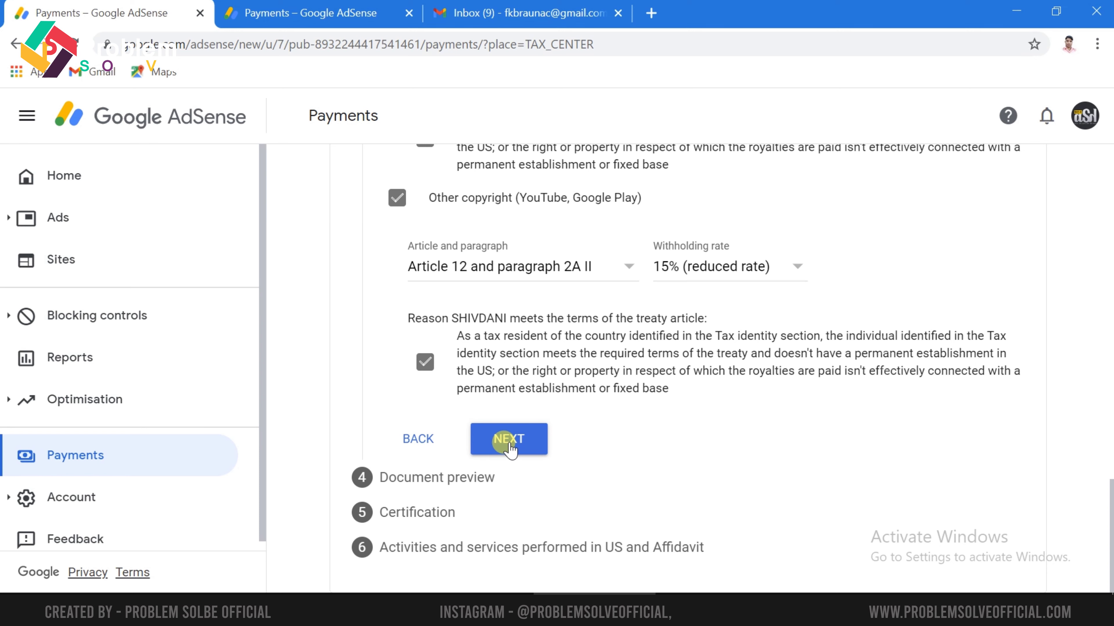
click(509, 441)
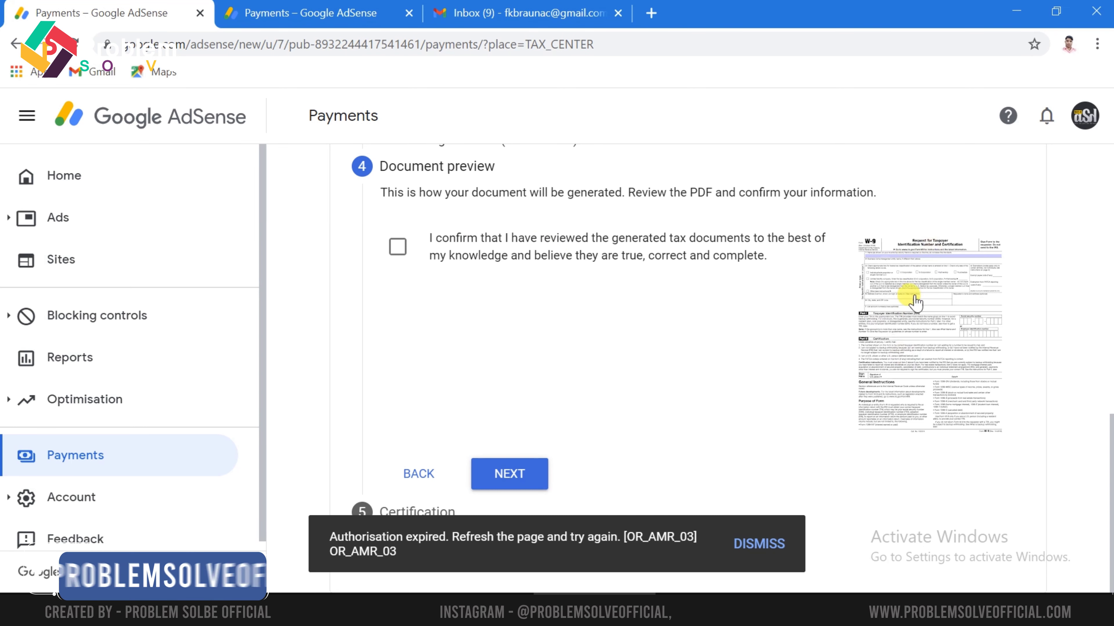
click(396, 248)
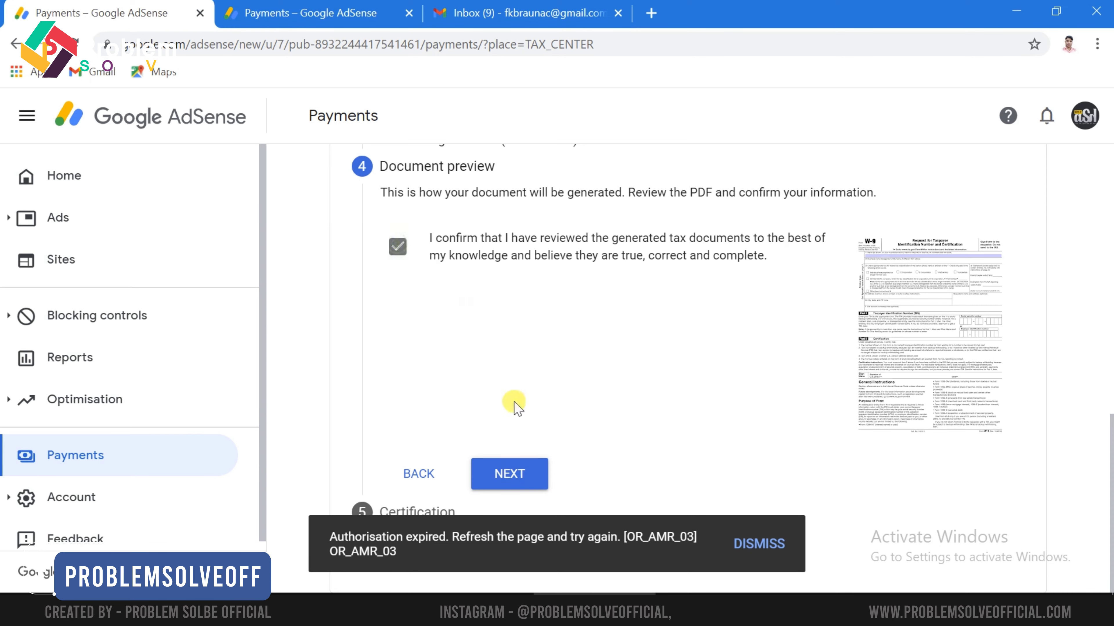
click(537, 478)
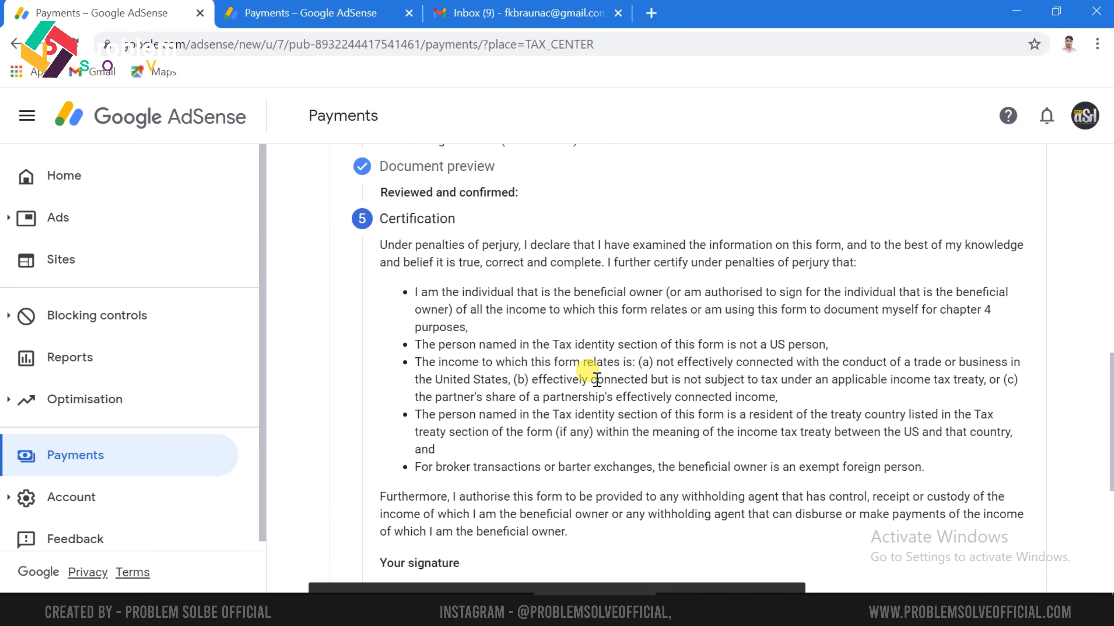
Sign the certification with the beneficial owner's full legal name and declare that the signer is completing the form on their own behalf.
scroll(594, 370, down, 5)
scroll(601, 372, down, 1)
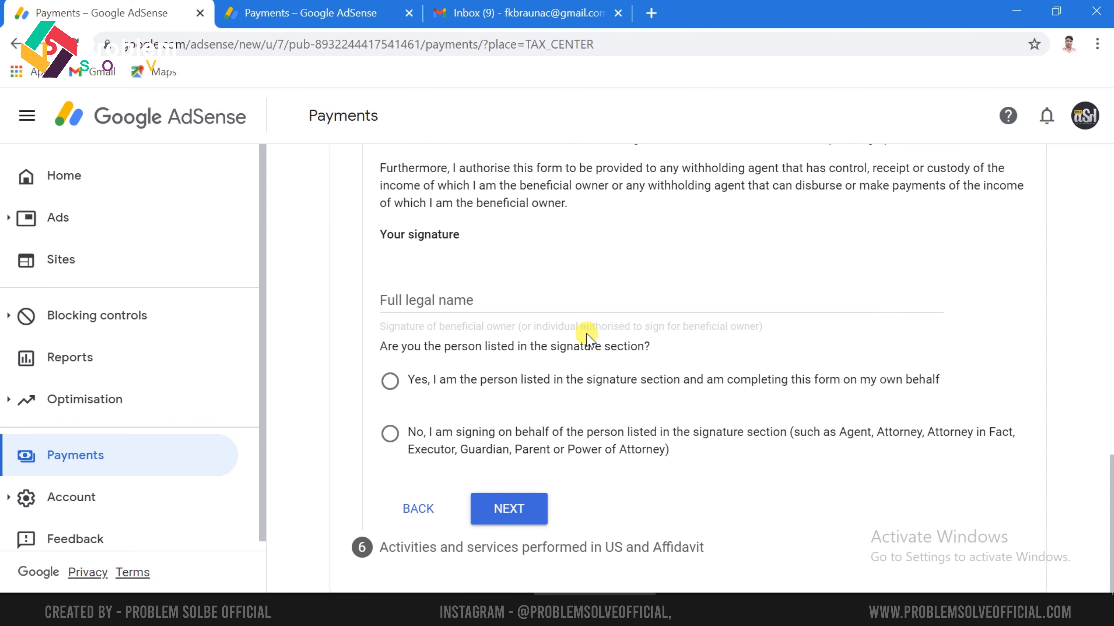
click(449, 298)
click(448, 298)
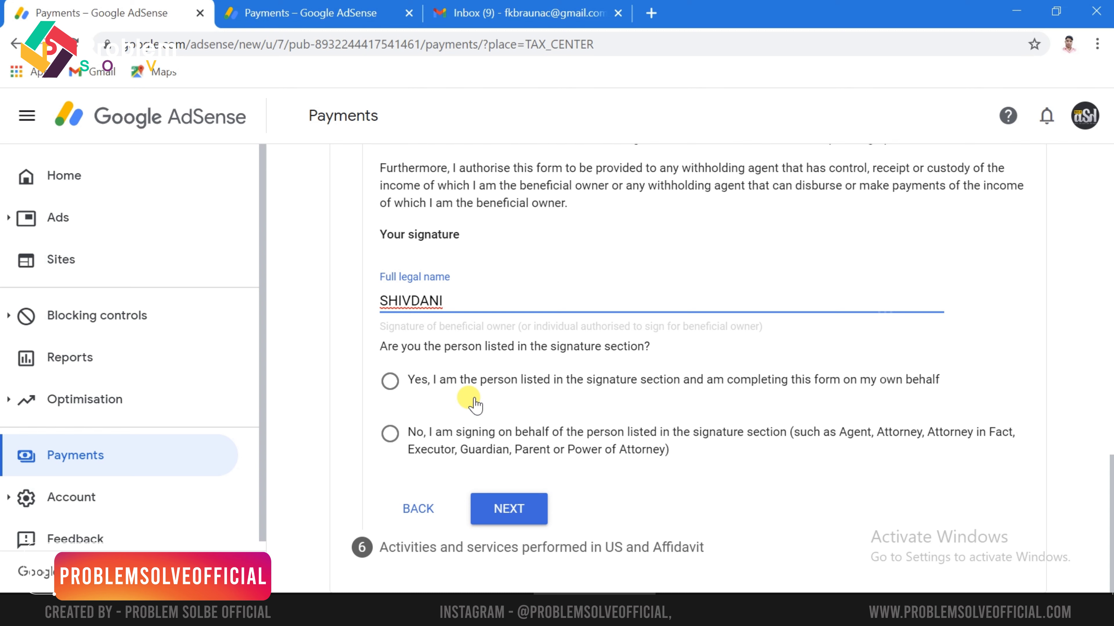
click(390, 380)
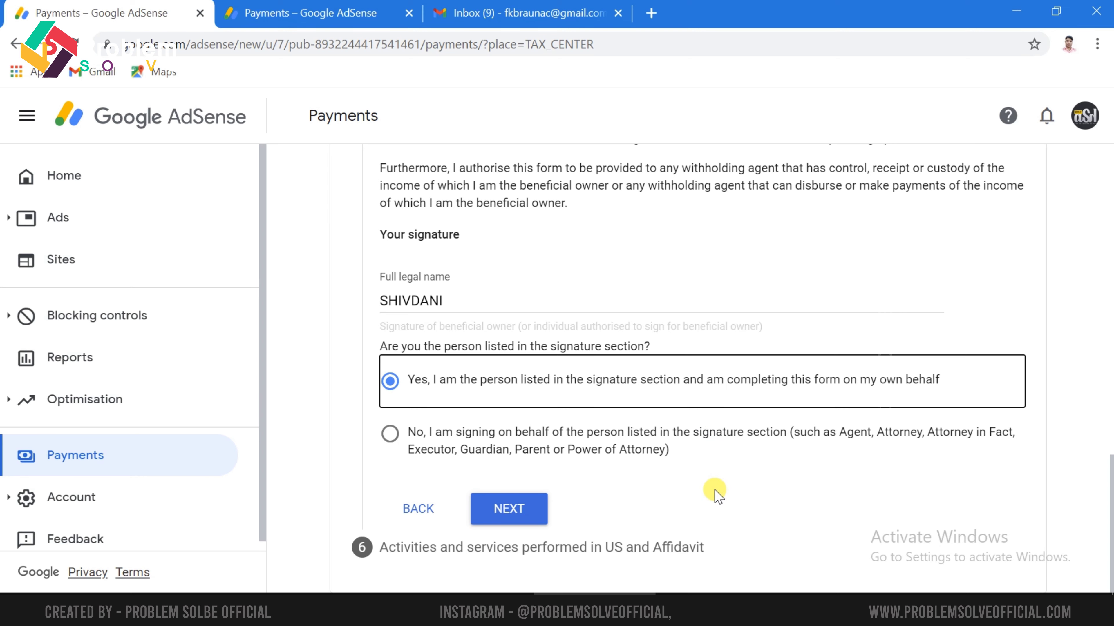
click(534, 520)
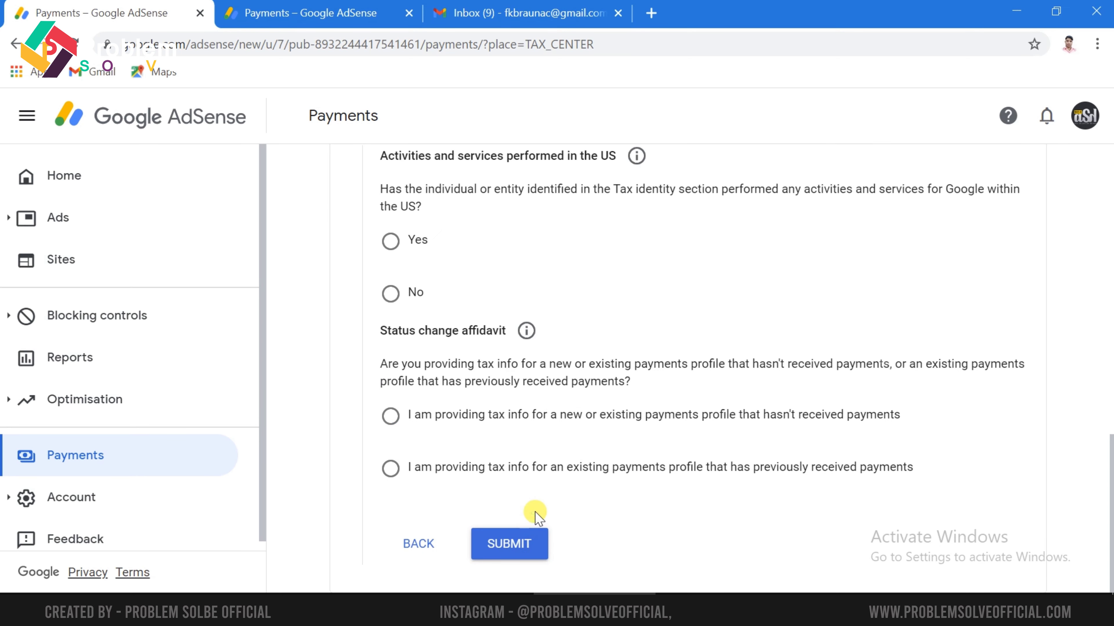
Answer No to activities and services performed in the US and certify that the services will be performed solely outside the US.
scroll(609, 452, up, 5)
scroll(622, 448, down, 2)
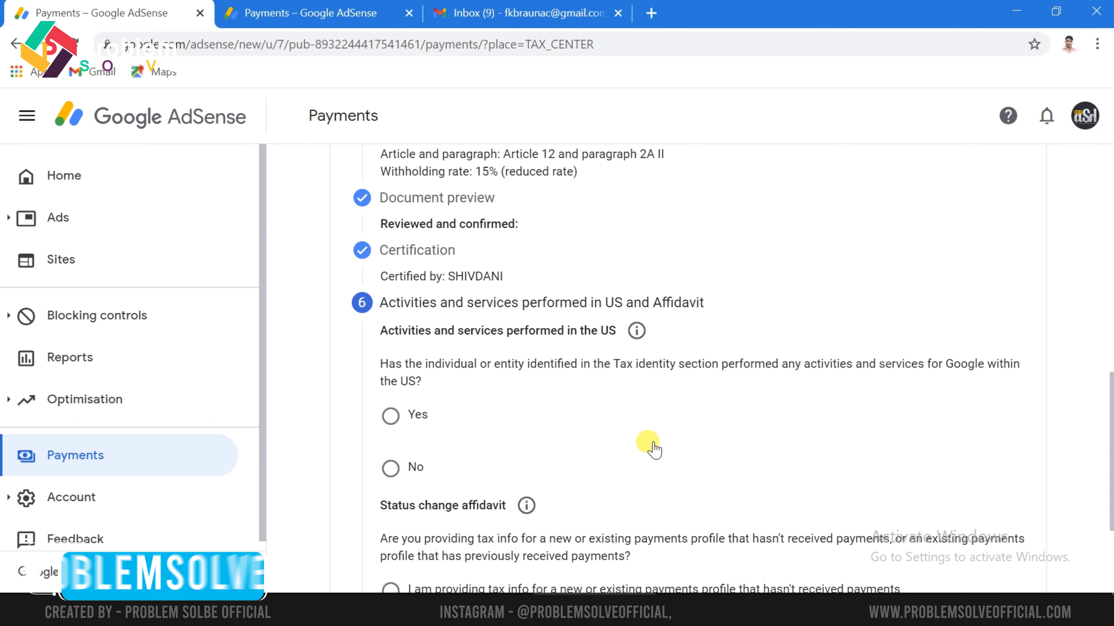
scroll(653, 450, down, 4)
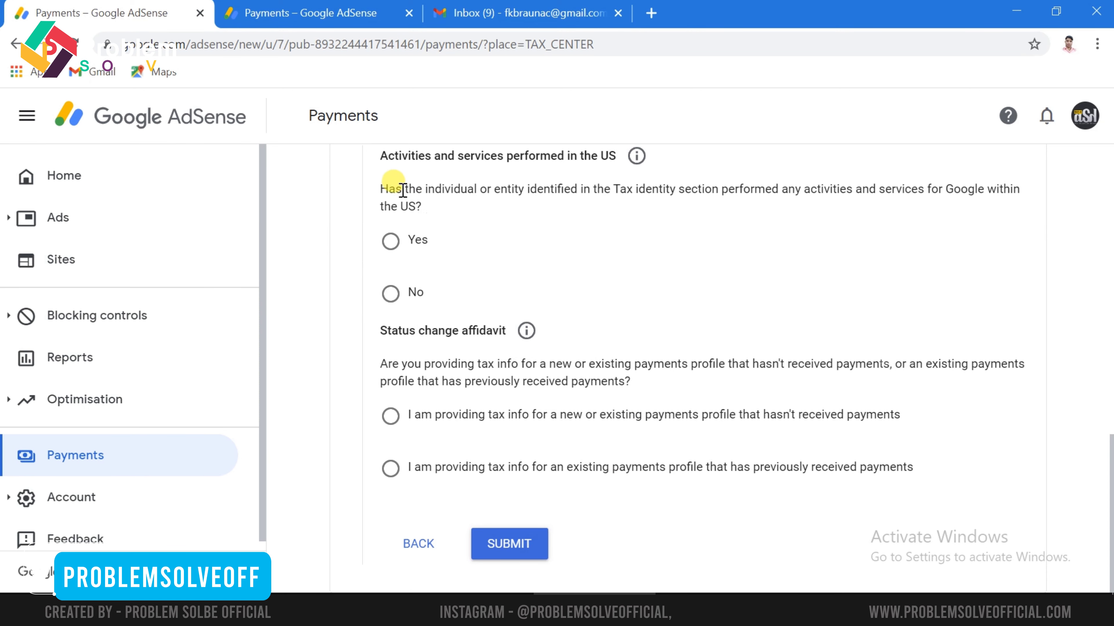
drag(396, 189, 537, 193)
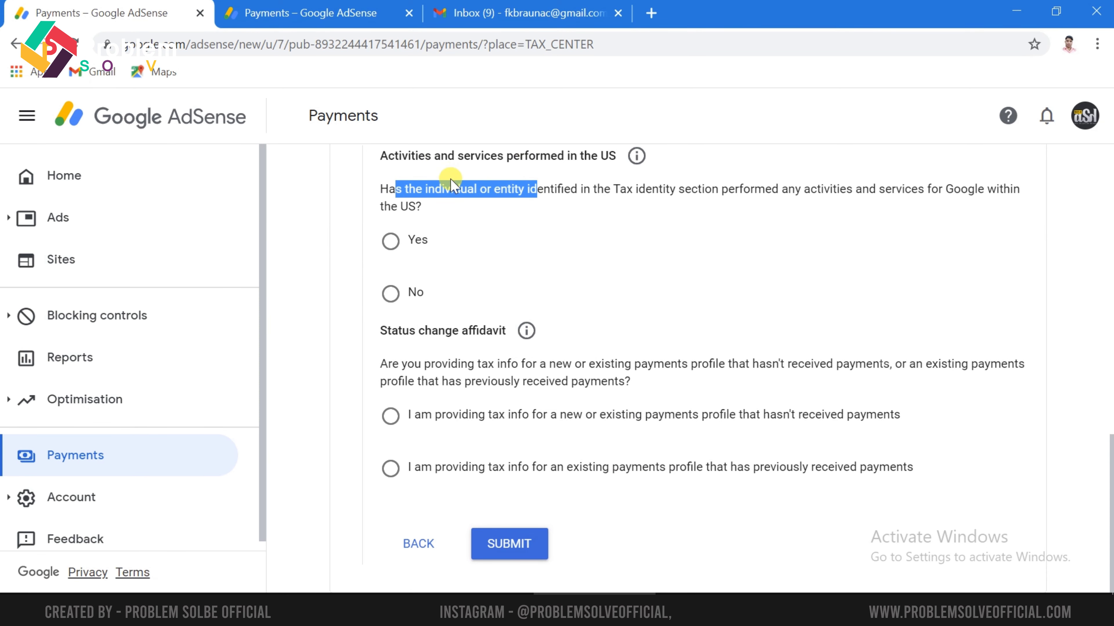
click(388, 293)
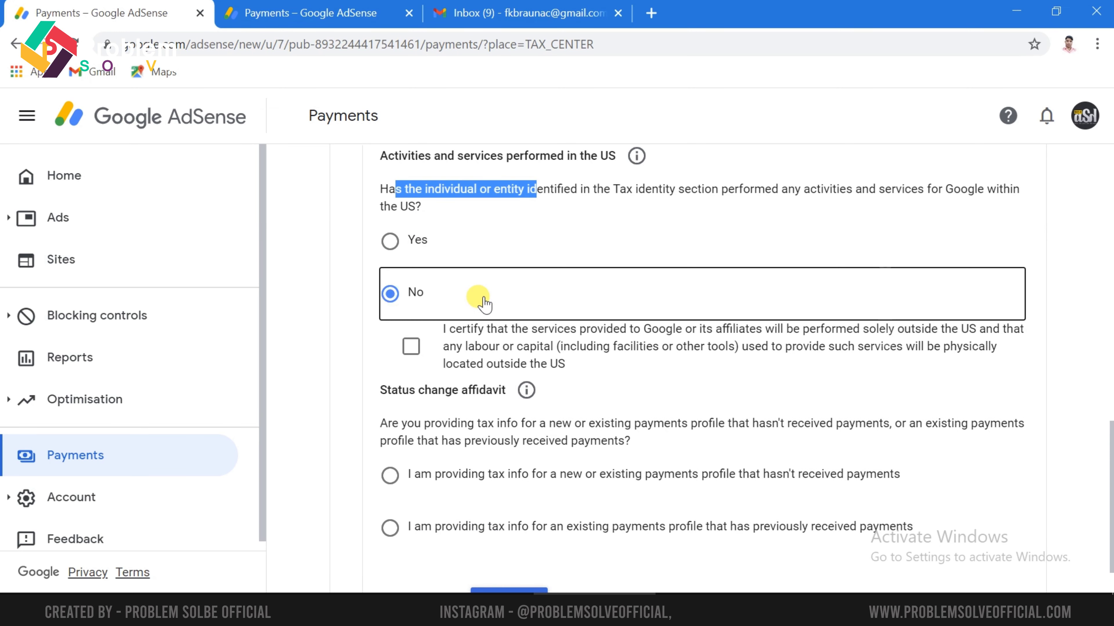
click(410, 347)
scroll(521, 364, down, 2)
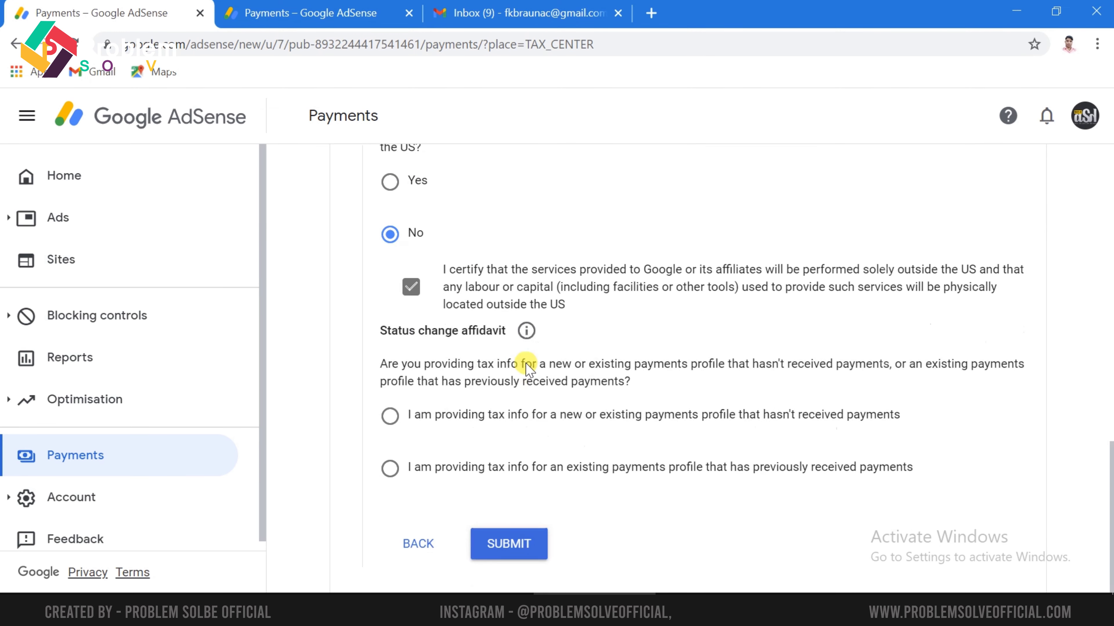